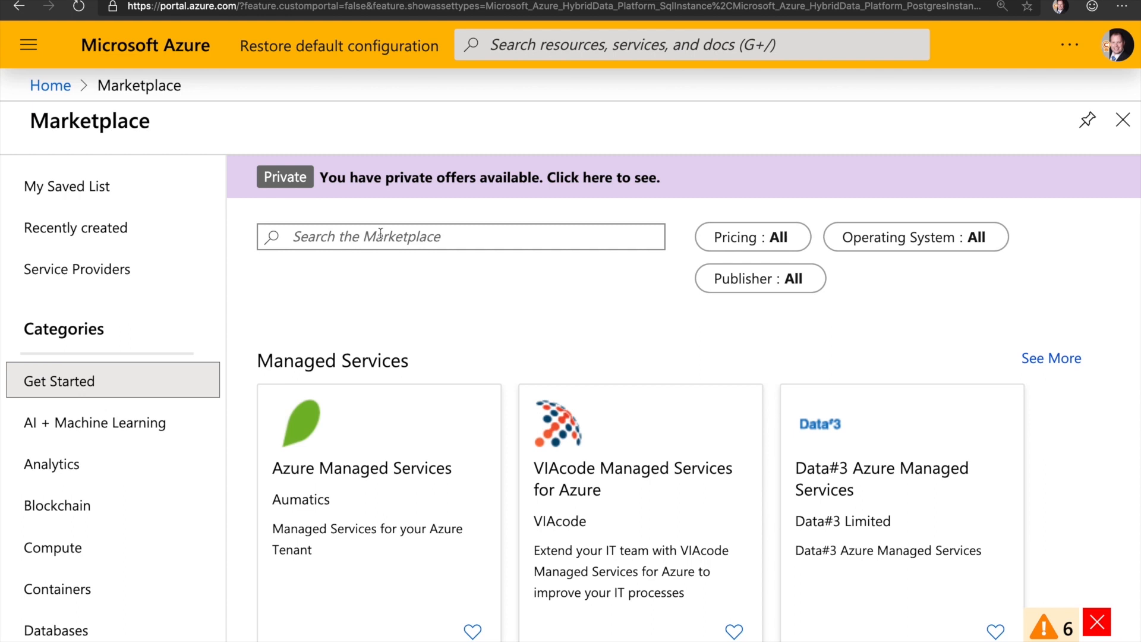
Step: Search the Marketplace for 'Azure+Arc' and start creating an Azure SQL Database MI - Azure Arc (preview)
text(Azure+)
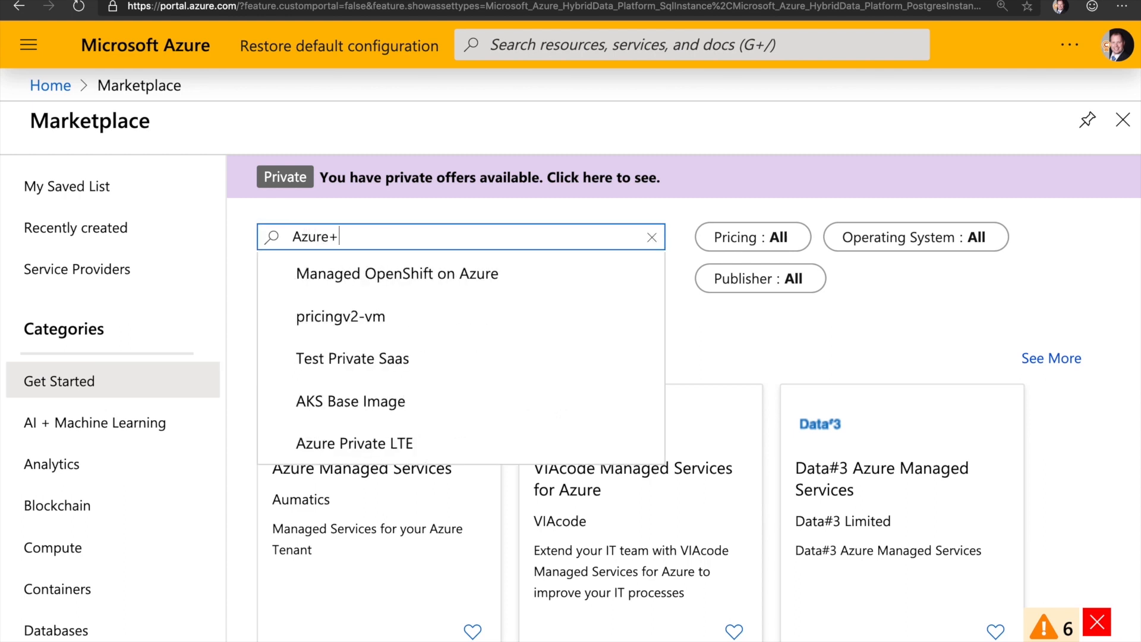
text(Arc)
key(Return)
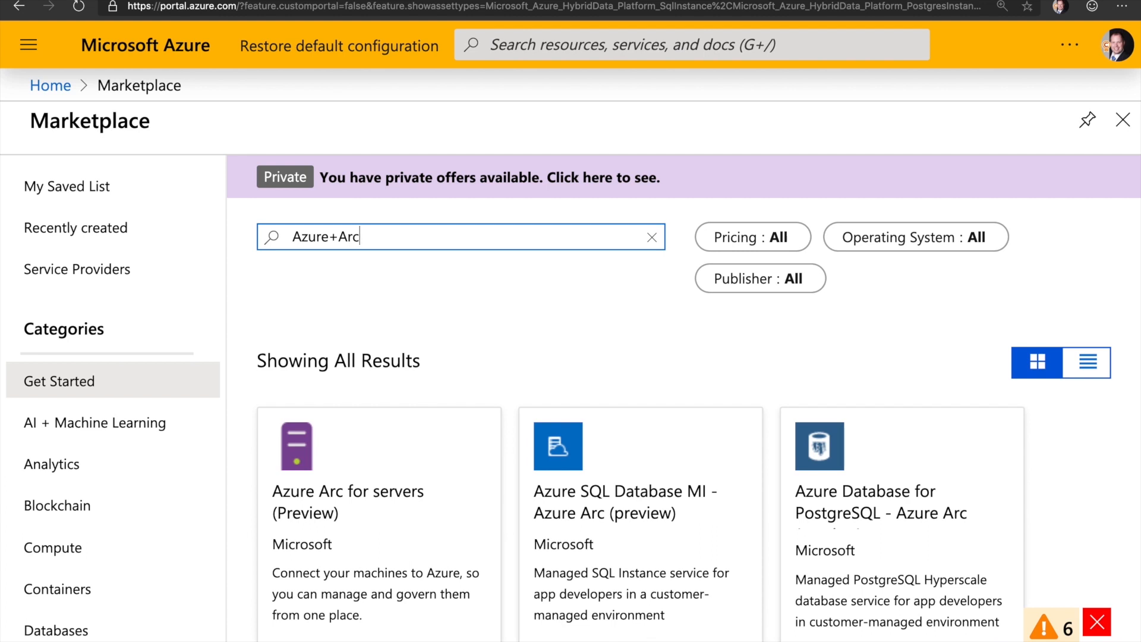
click(636, 518)
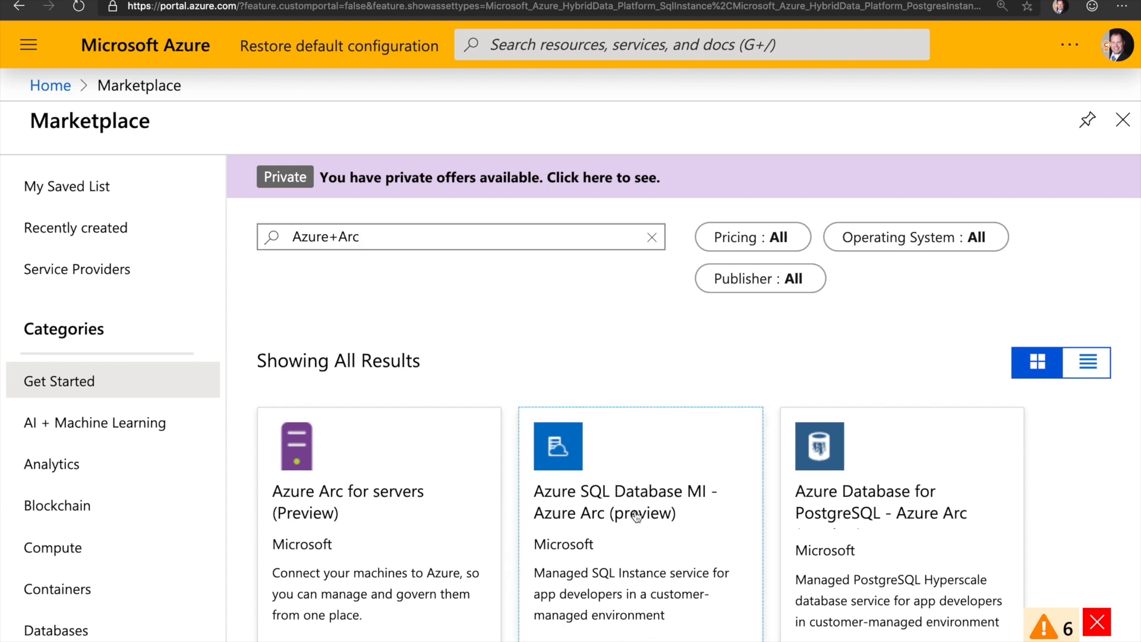
click(232, 280)
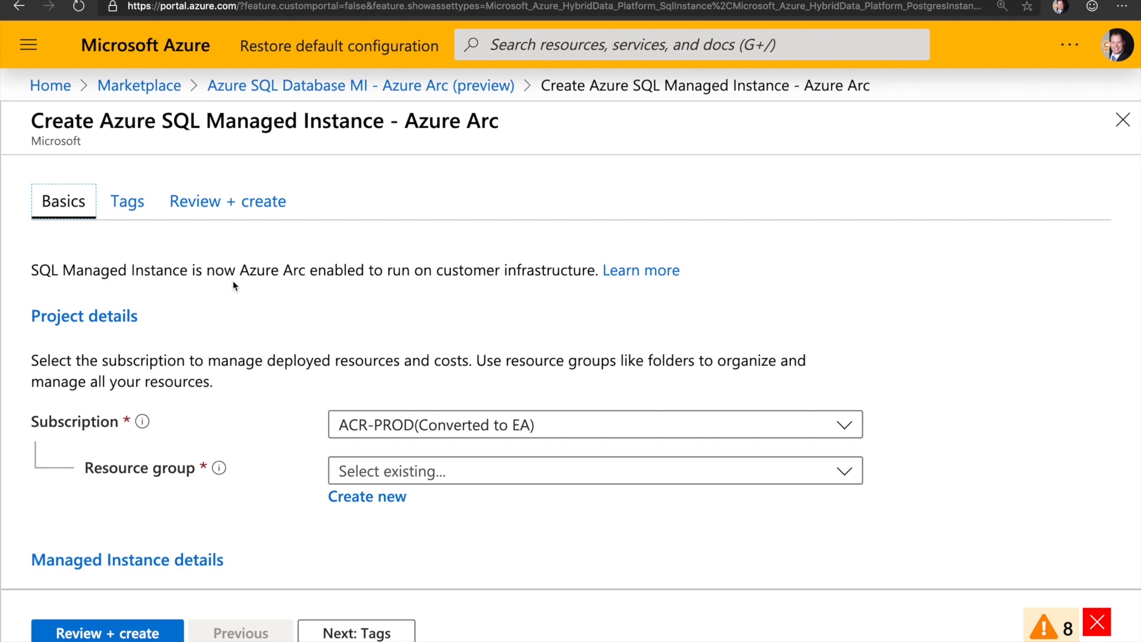
Step: Choose the Azure Data Demos subscription and Ignite2019 resource group, and name the instance gartnerio
scroll(235, 286, down, 1)
scroll(565, 329, down, 1)
click(567, 333)
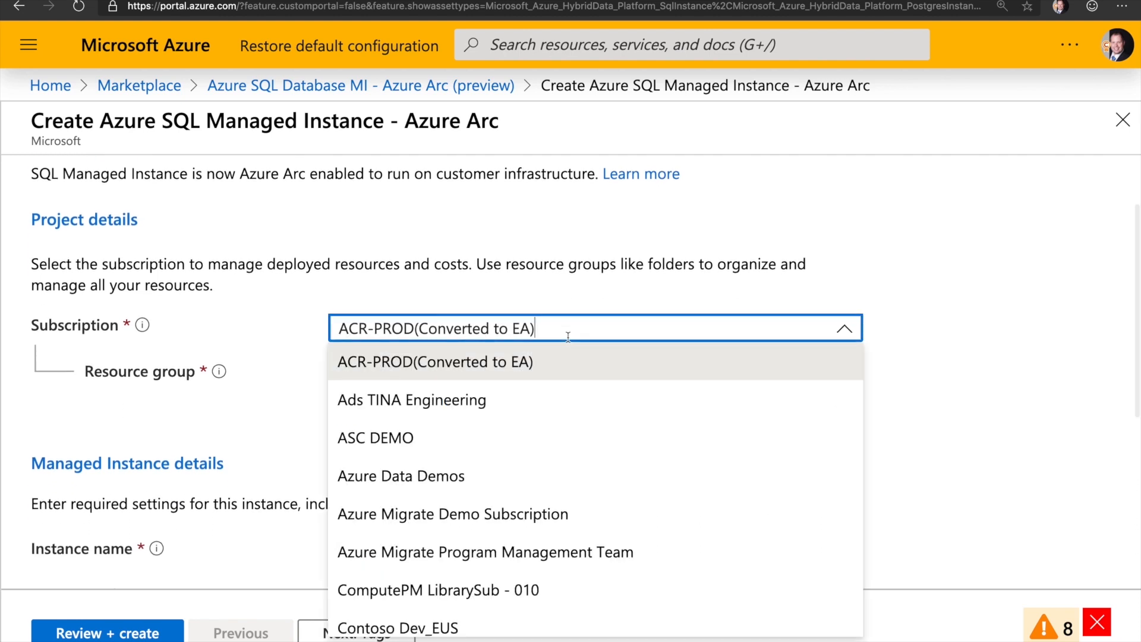
click(455, 482)
scroll(539, 236, down, 3)
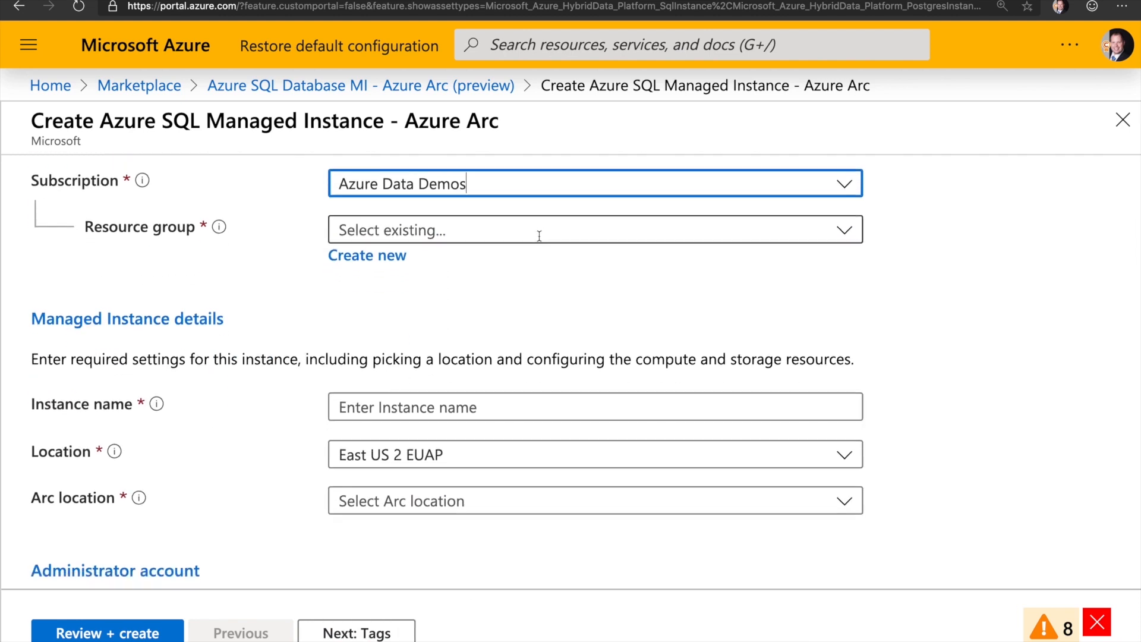
click(541, 230)
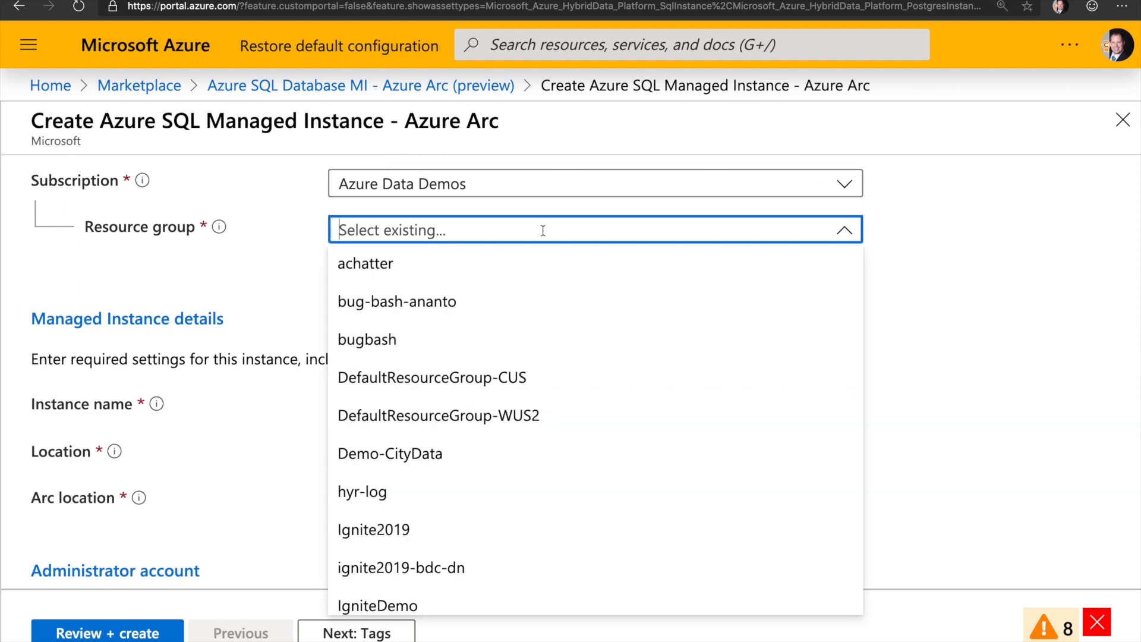
click(400, 529)
scroll(612, 333, down, 2)
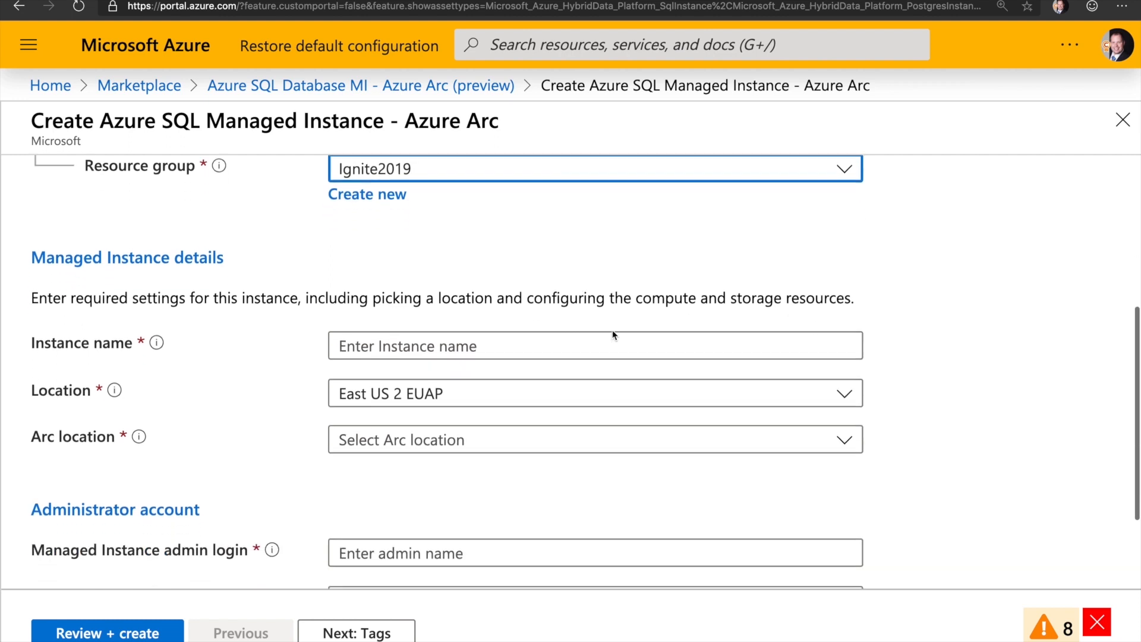
click(511, 333)
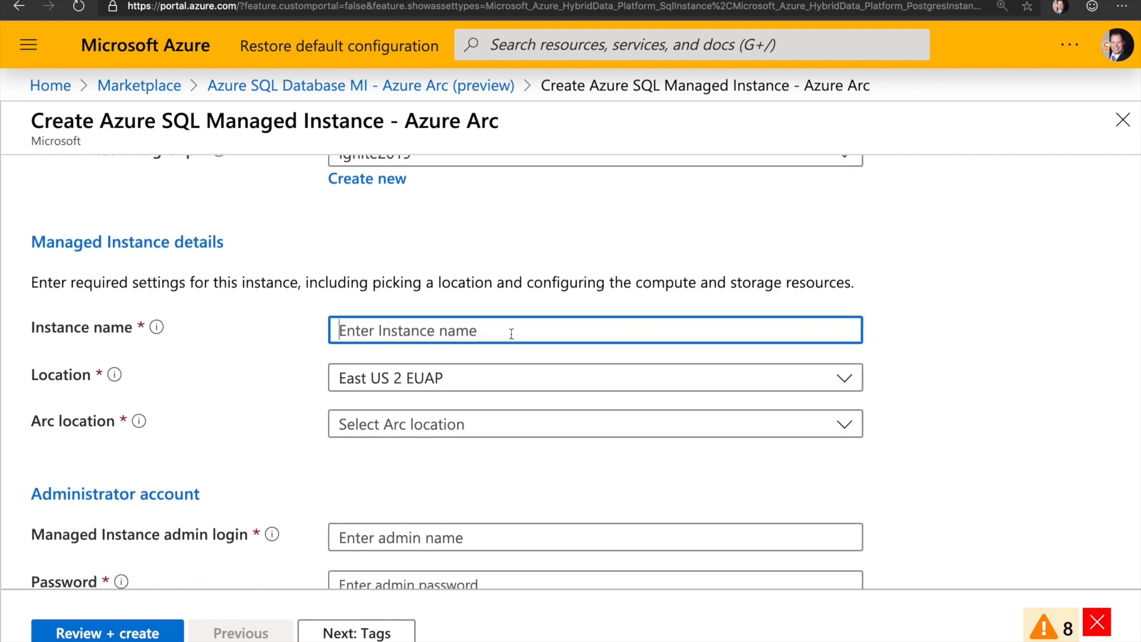
text(gartnerio)
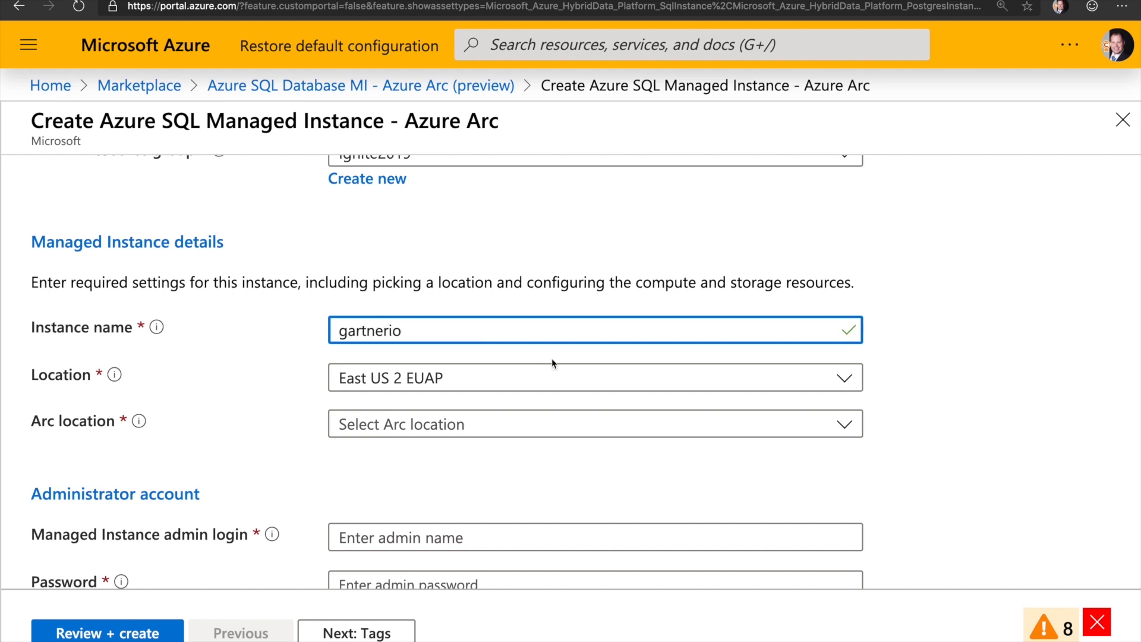
Step: Set the location to East US and the Arc location to AWS-East-US
click(584, 380)
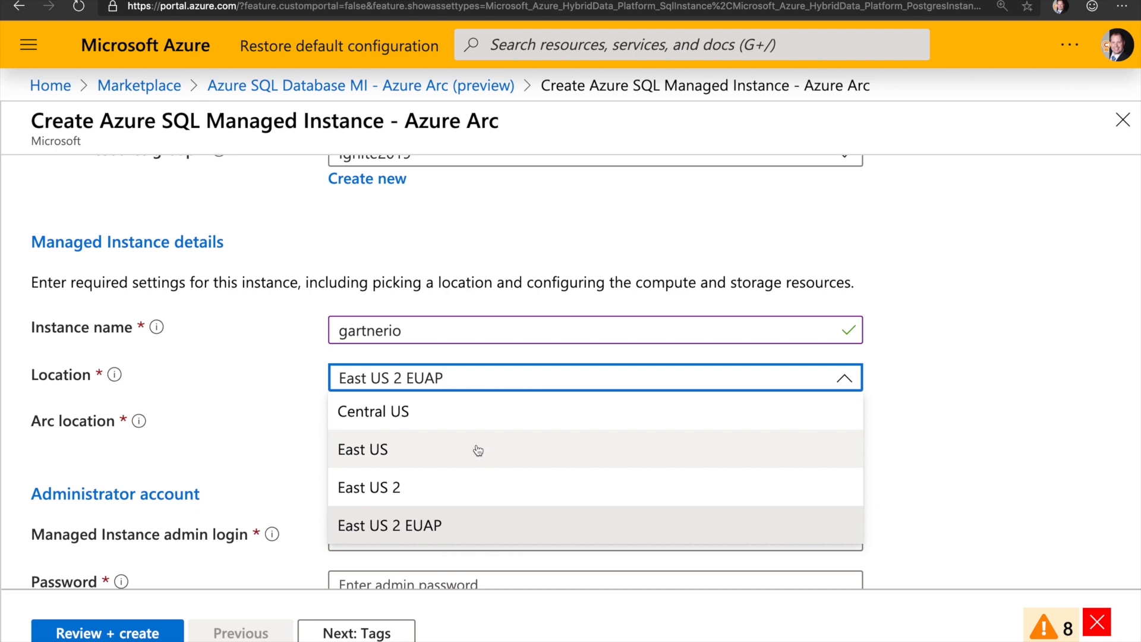
click(479, 451)
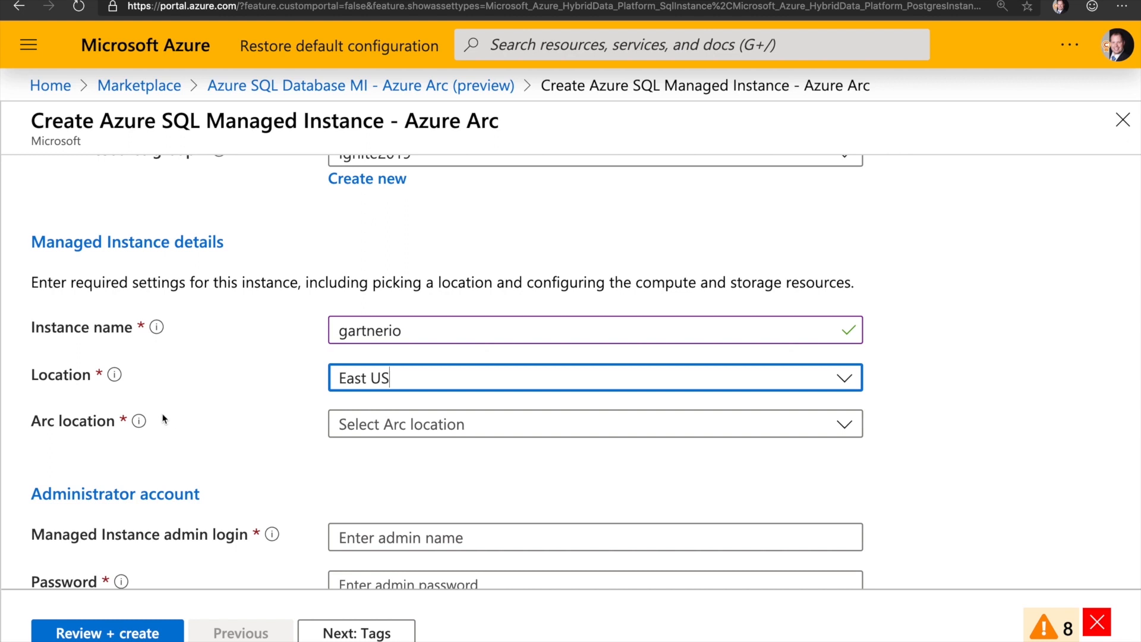
click(519, 424)
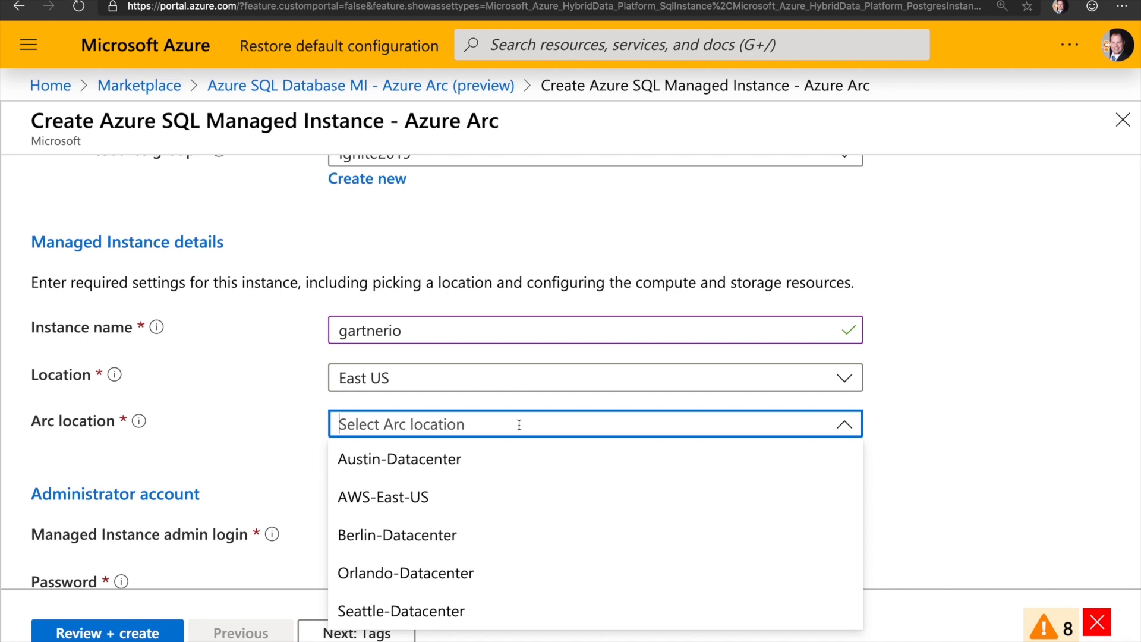
click(397, 499)
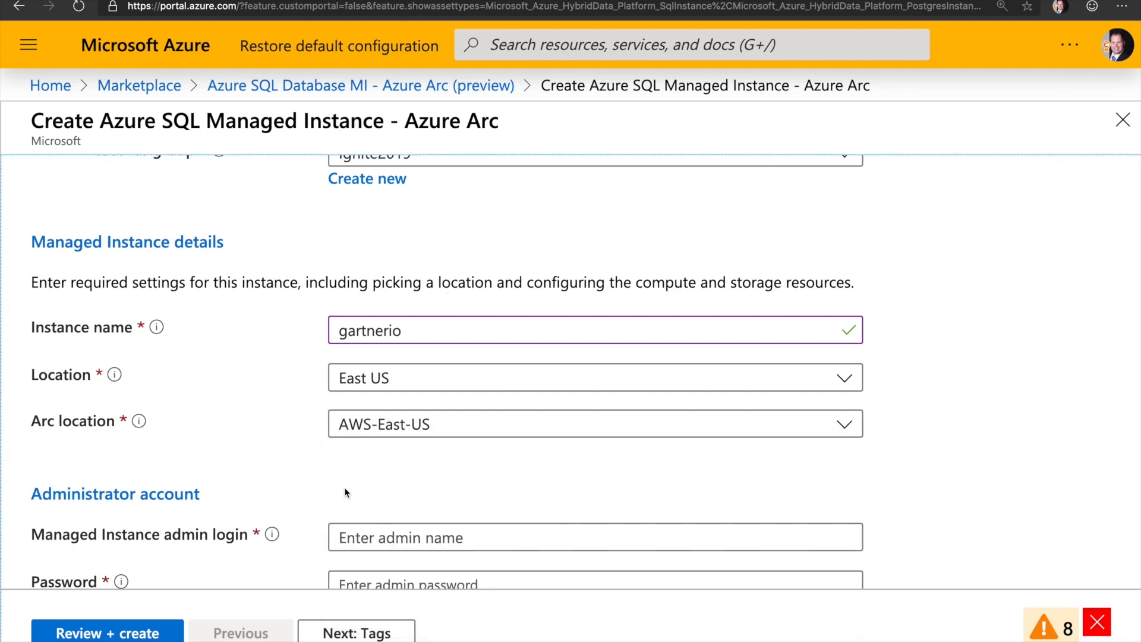
Step: Enter admin login sa with the password and its confirmation, then move to Review + create
scroll(341, 420, down, 3)
click(418, 408)
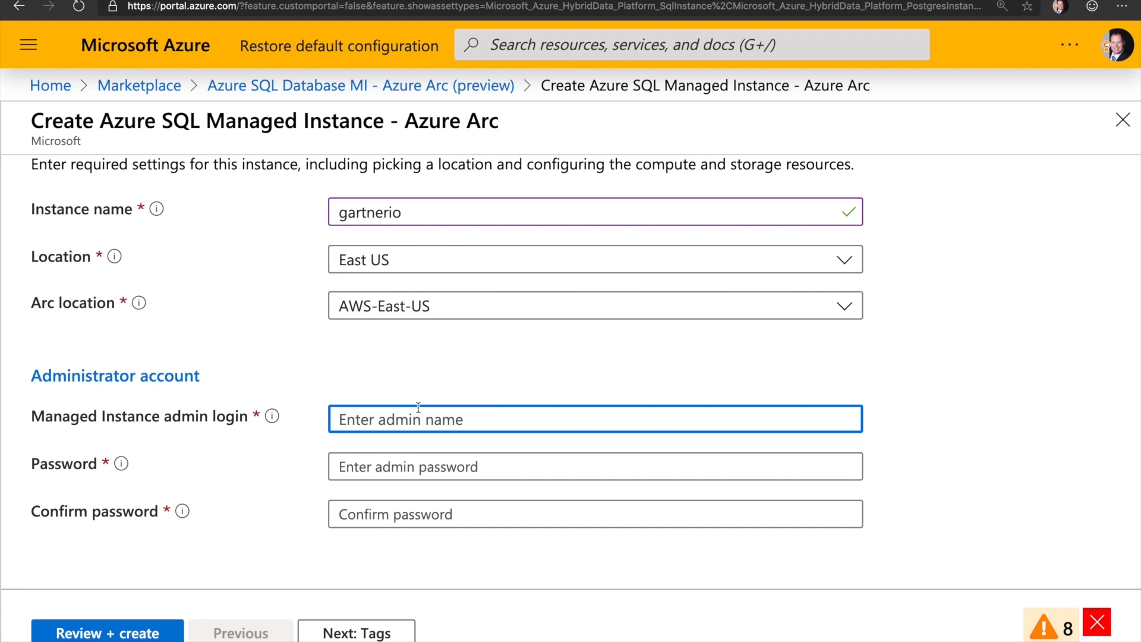
text(sa)
key(Tab)
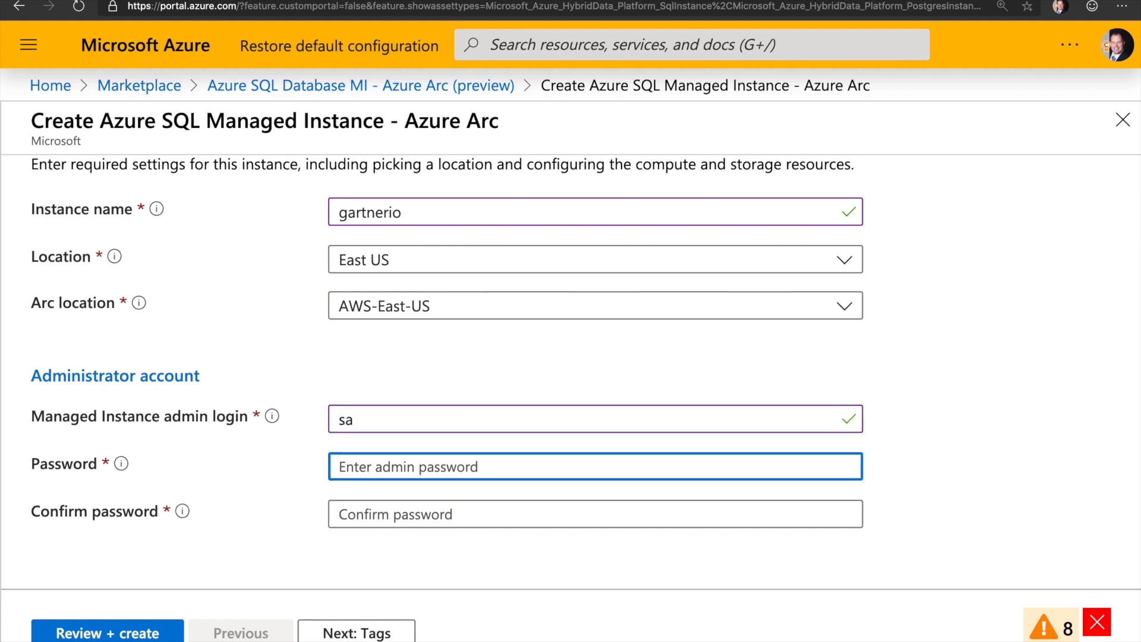
text(********)
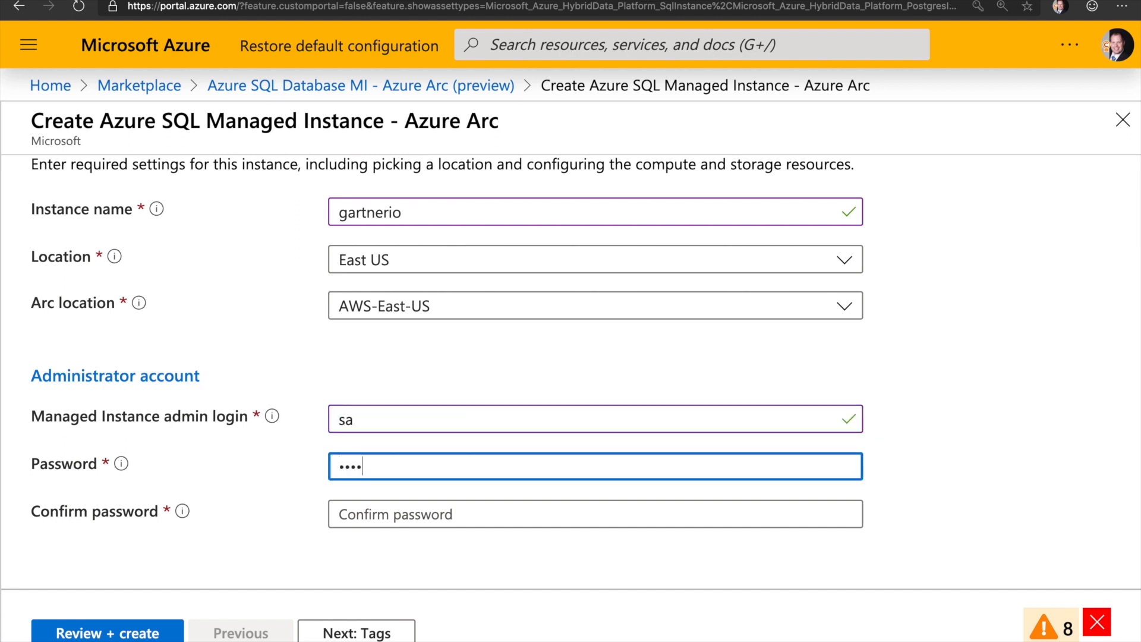
key(Tab)
text(******)
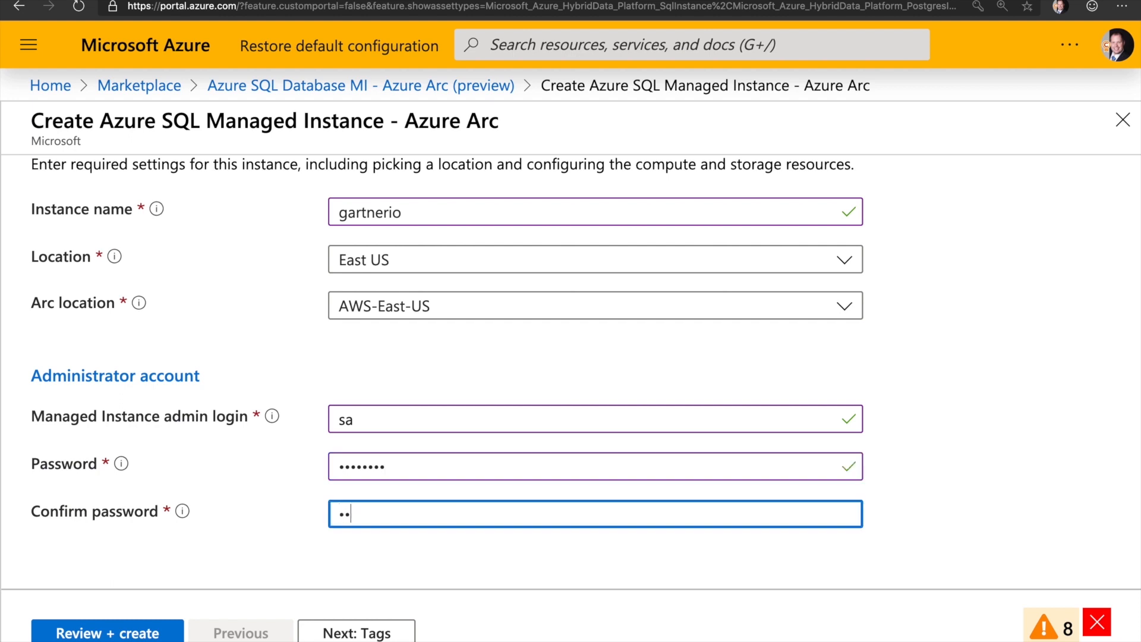
text(**)
click(141, 624)
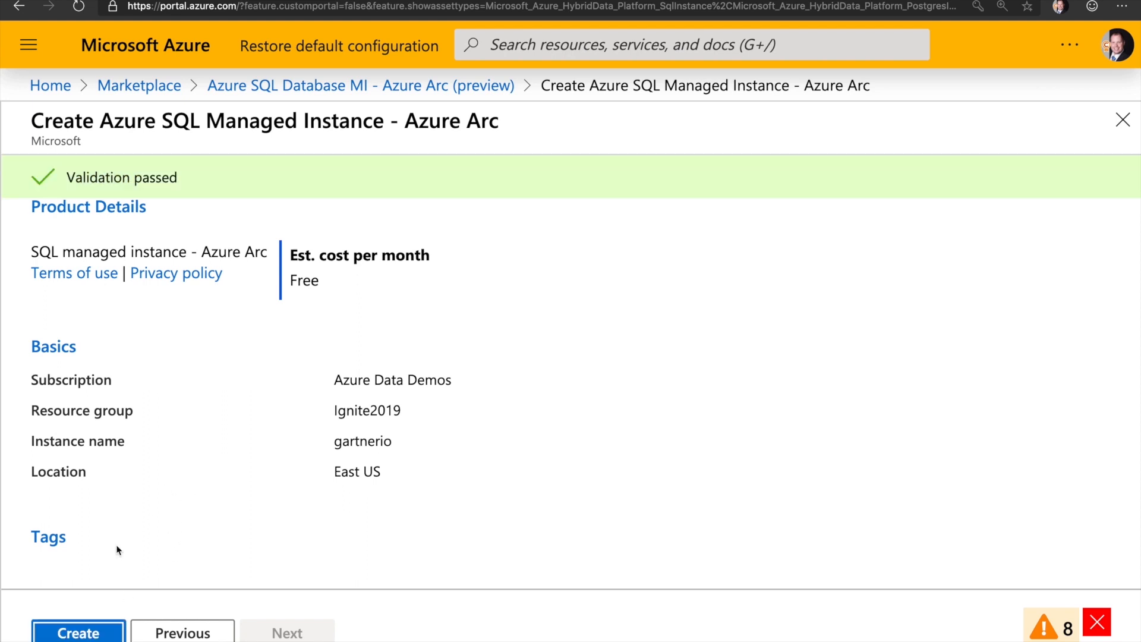
Step: Create the gartnerio managed instance and let its deployment to Ignite2019 finish
click(70, 635)
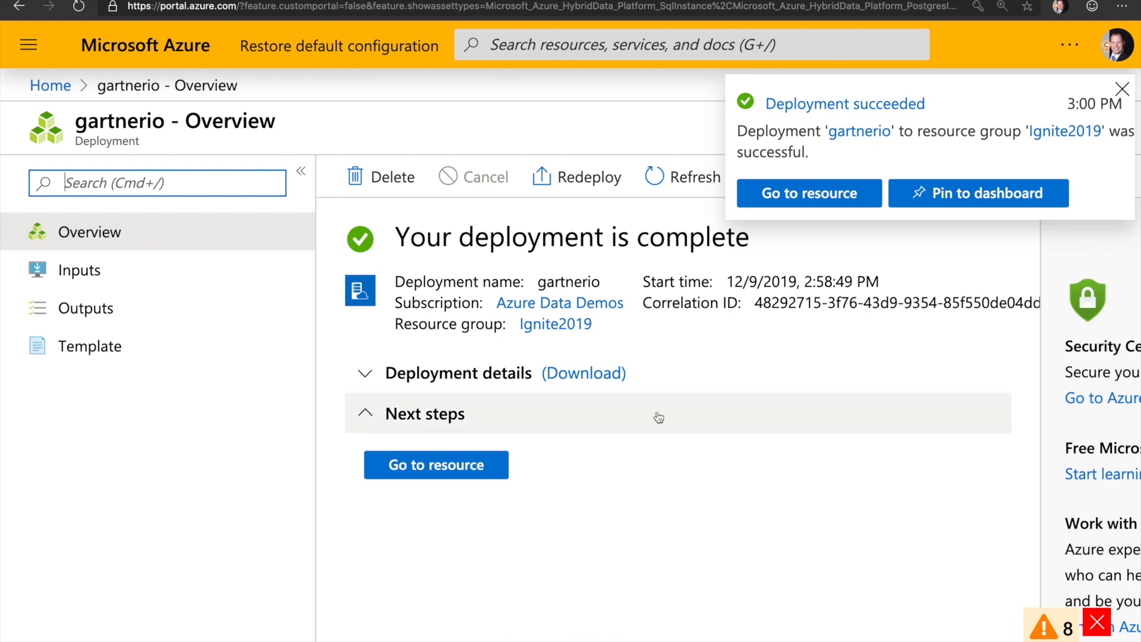
Step: Open the deployed gartnerio instance, view its Advanced Data Security settings, then switch to Terminal
click(791, 204)
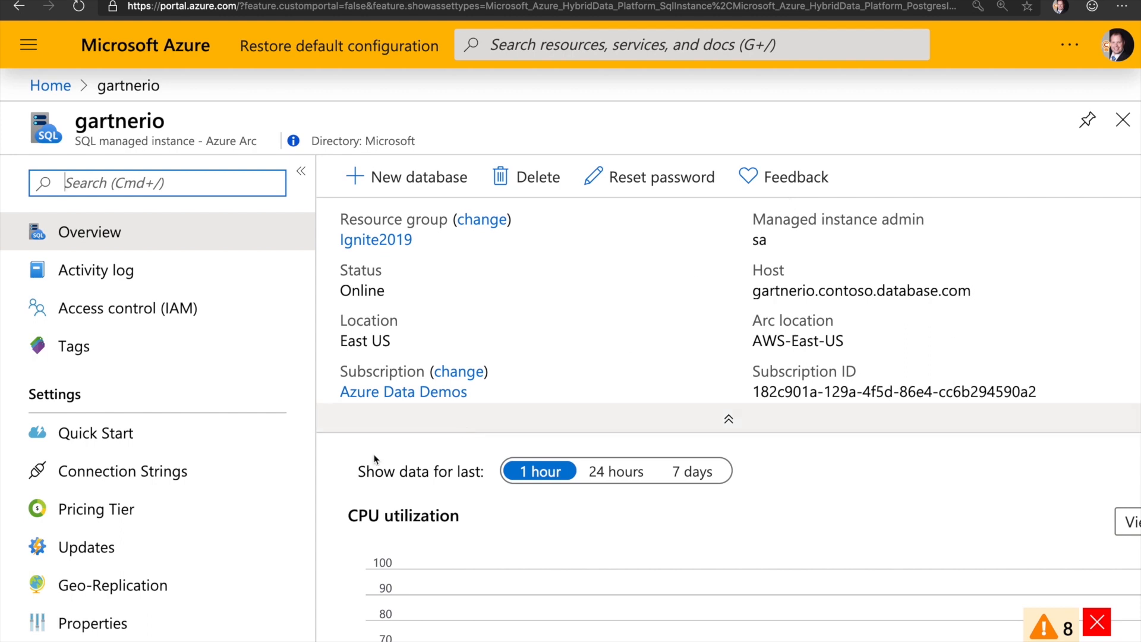
scroll(294, 489, down, 4)
scroll(295, 490, up, 3)
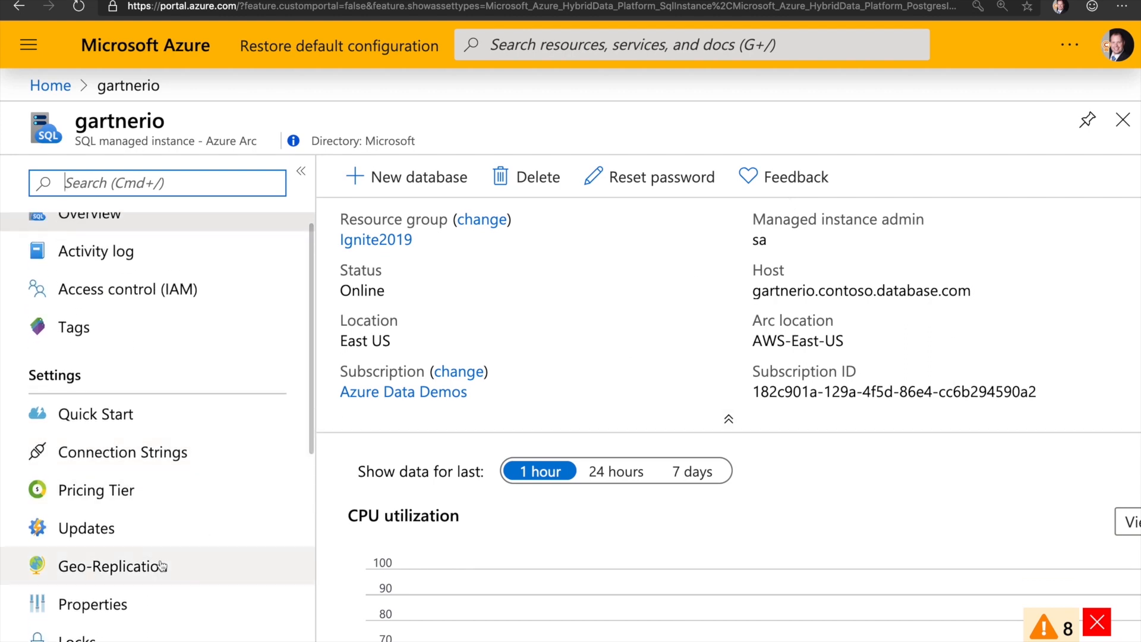
click(164, 540)
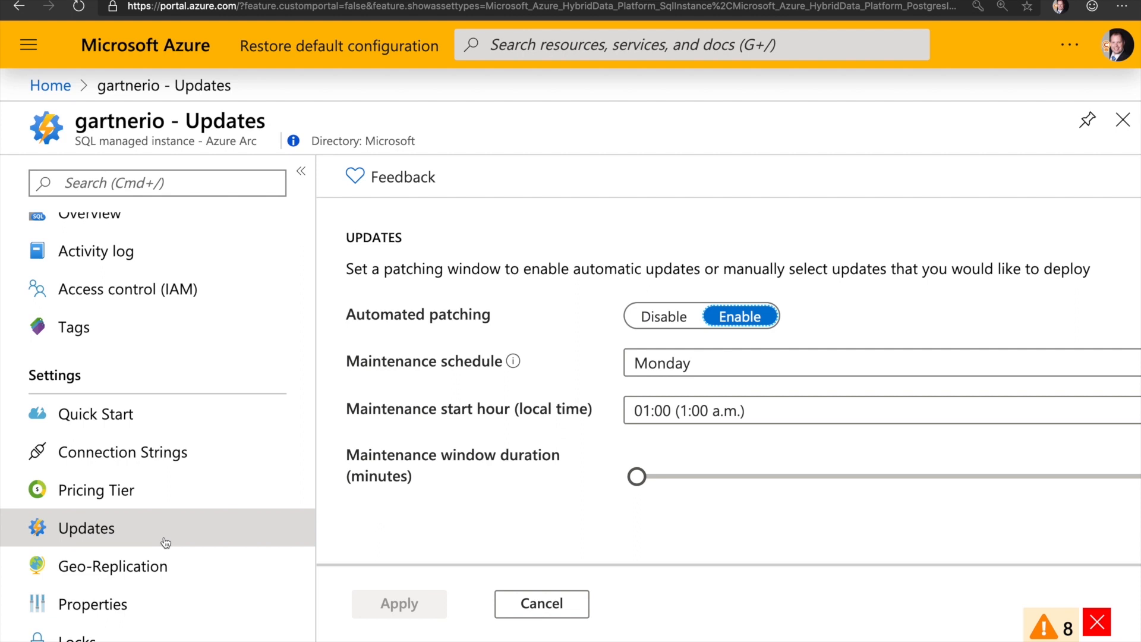
scroll(165, 542, down, 6)
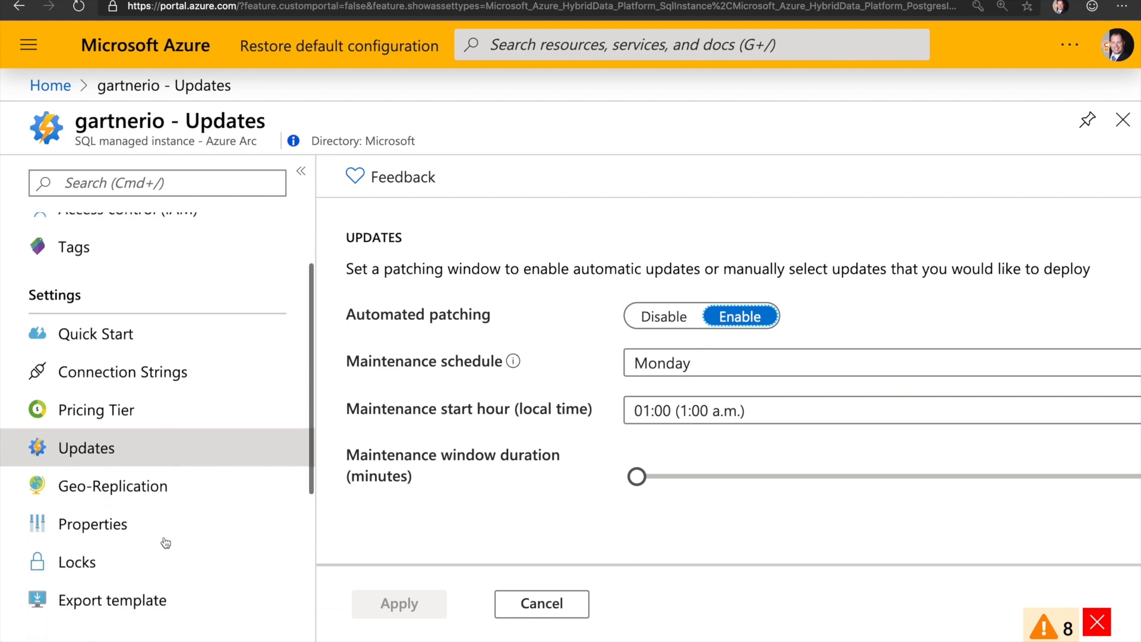
click(153, 441)
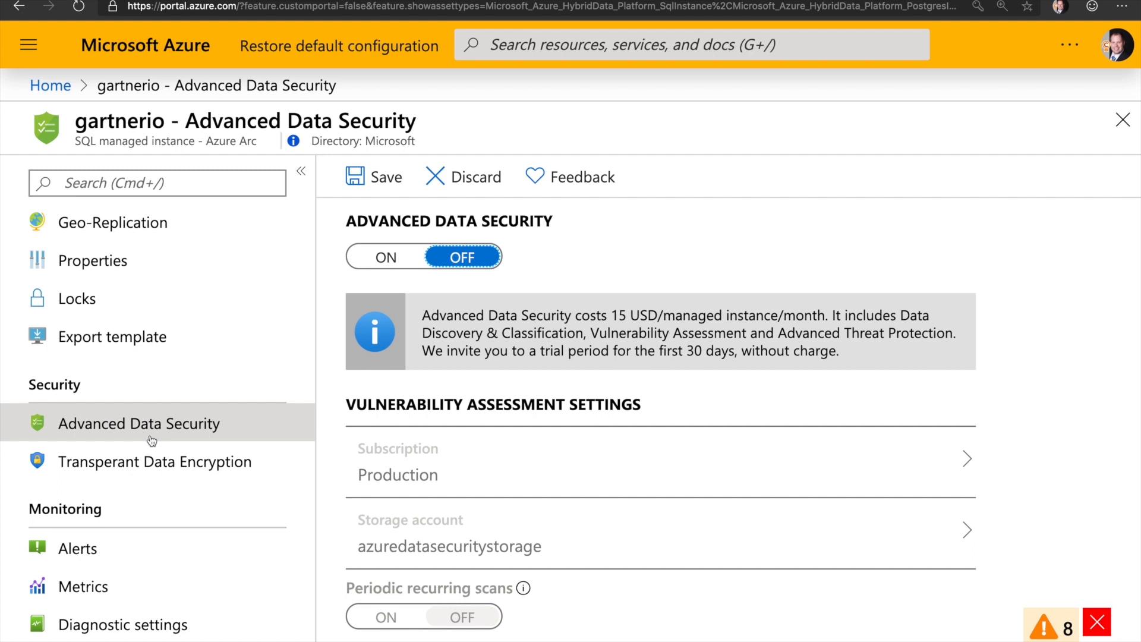
key(super+Tab)
key(super+Tab)
key(super+Tab)
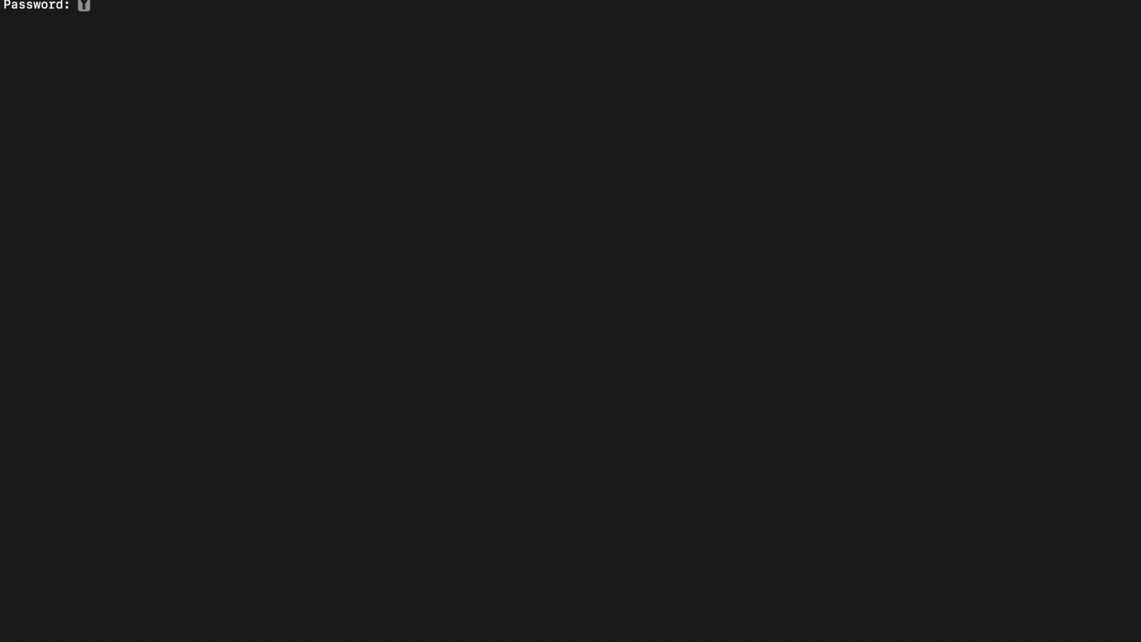
Step: Log in to namespace test and run 'azdata sql instance list'
key(Return)
text(test)
key(Return)
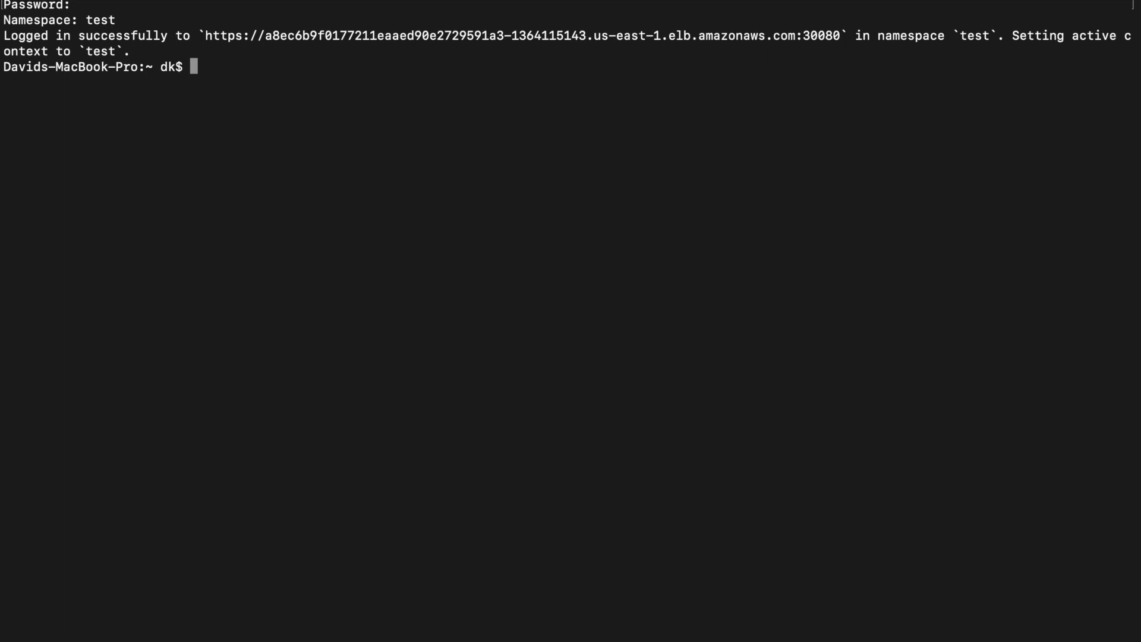
text(azdata sql insta)
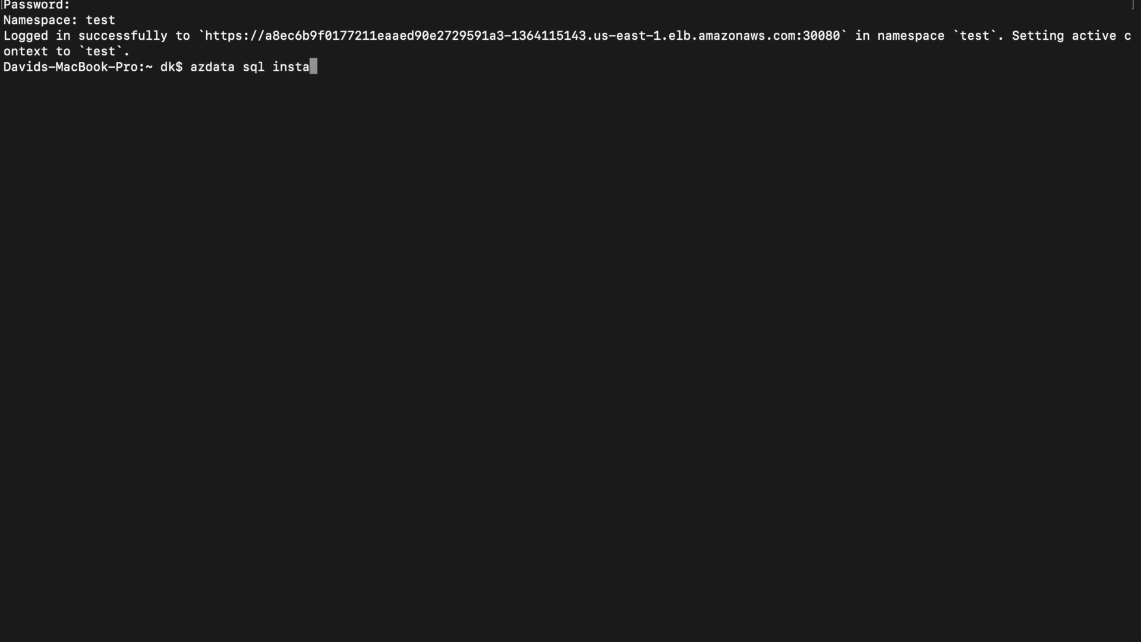
text(nce list)
key(Return)
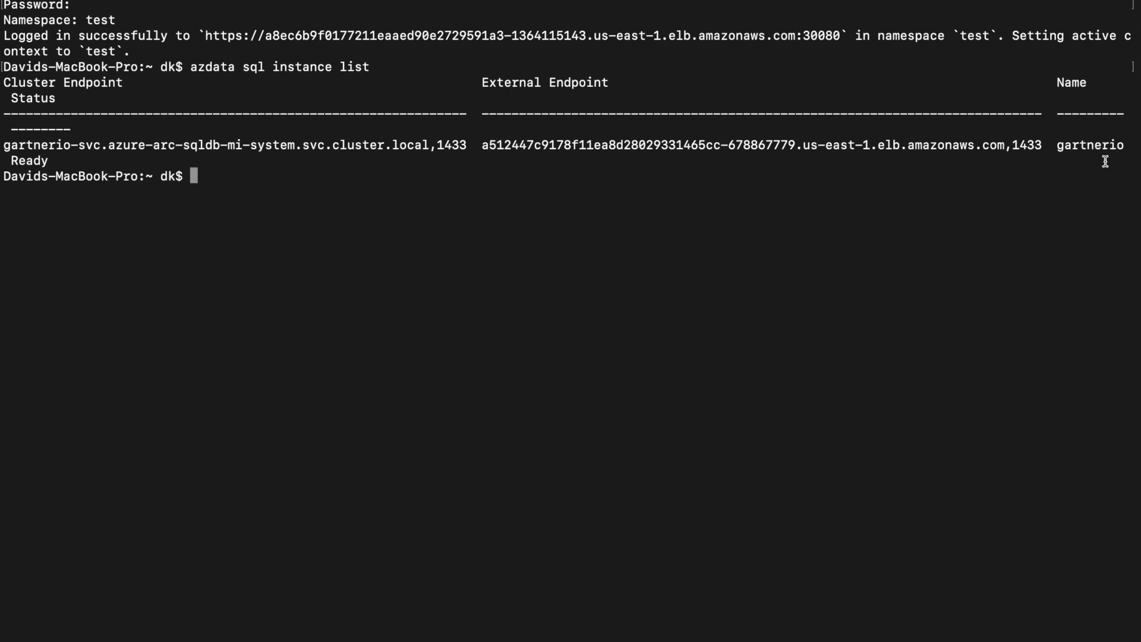
Step: Shrink the terminal text and copy gartnerio's full external endpoint address
key(super+minus)
drag(961, 230, 1023, 228)
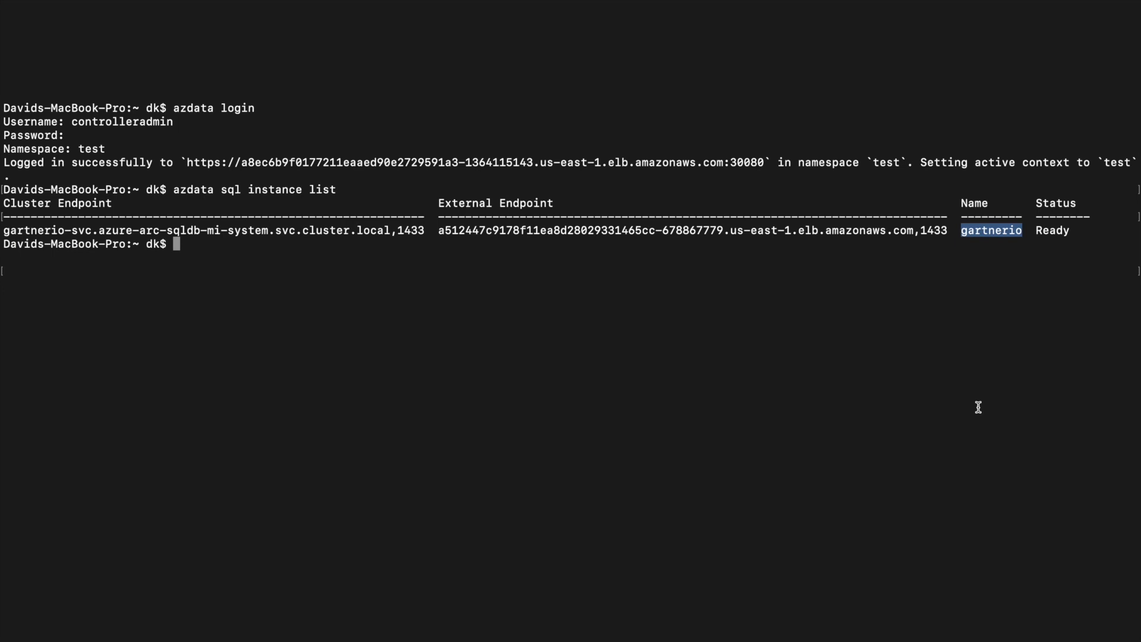
drag(439, 228, 542, 230)
click(542, 230)
drag(437, 232, 950, 230)
key(super+c)
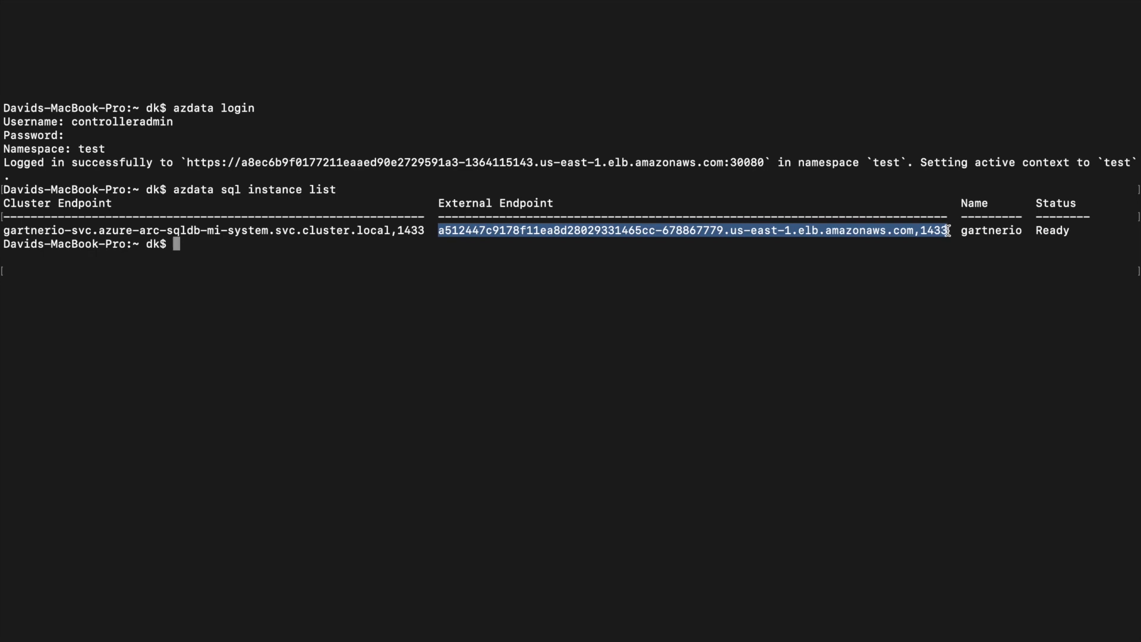
key(super+Tab)
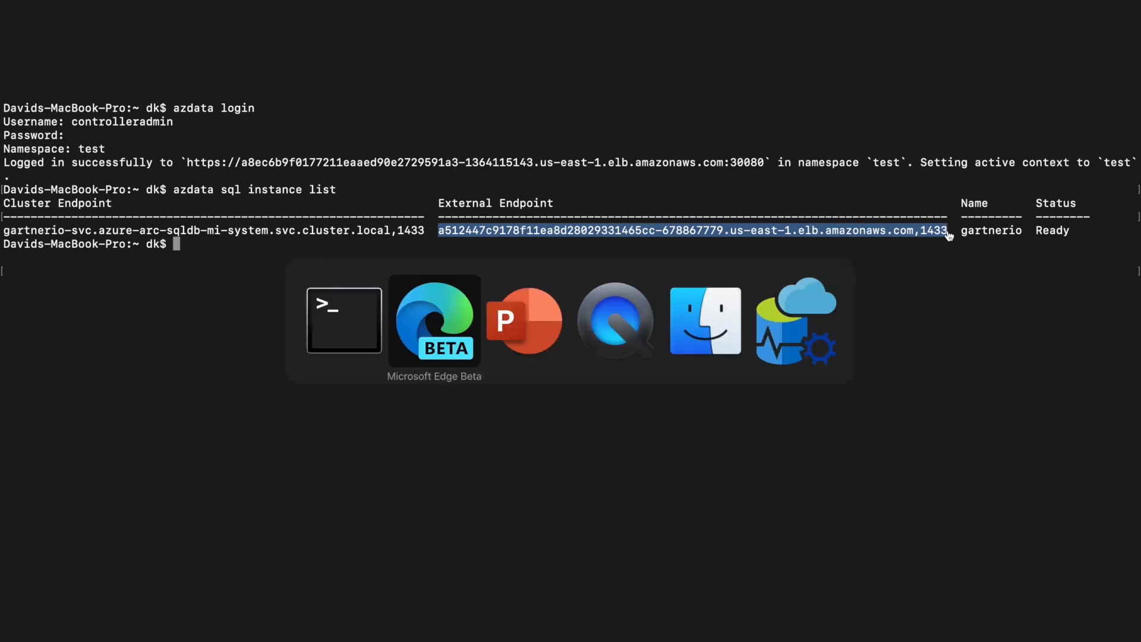
key(super+Tab)
key(super+Tab)
key(super+Tab)
key(super+Tab)
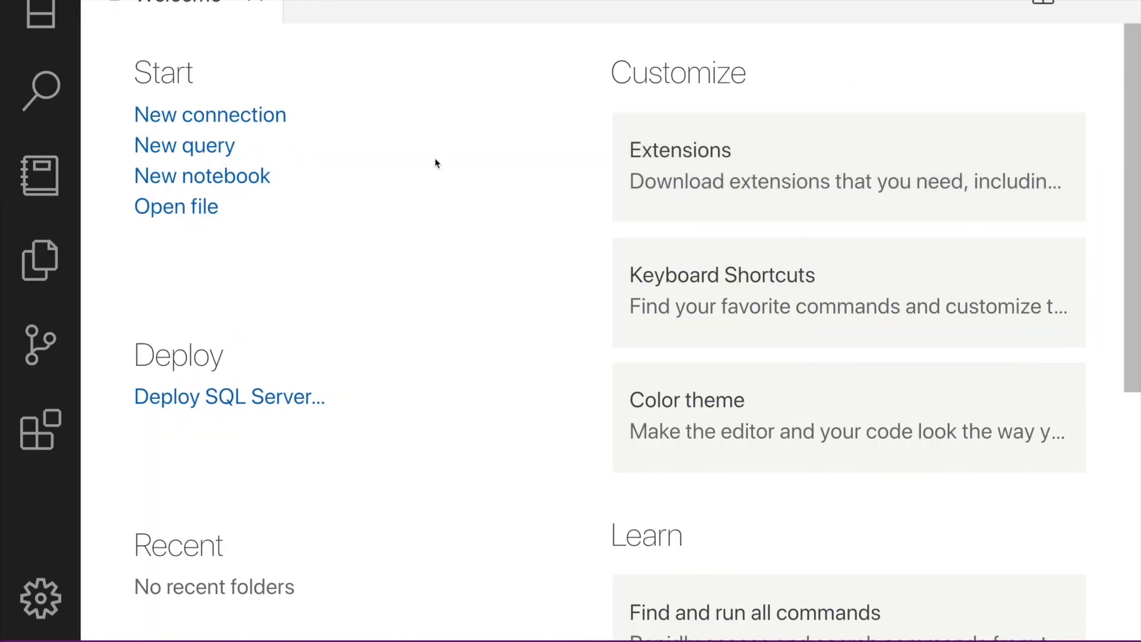
Step: Connect to the pasted gartnerio endpoint using SQL login sa and its password
click(189, 121)
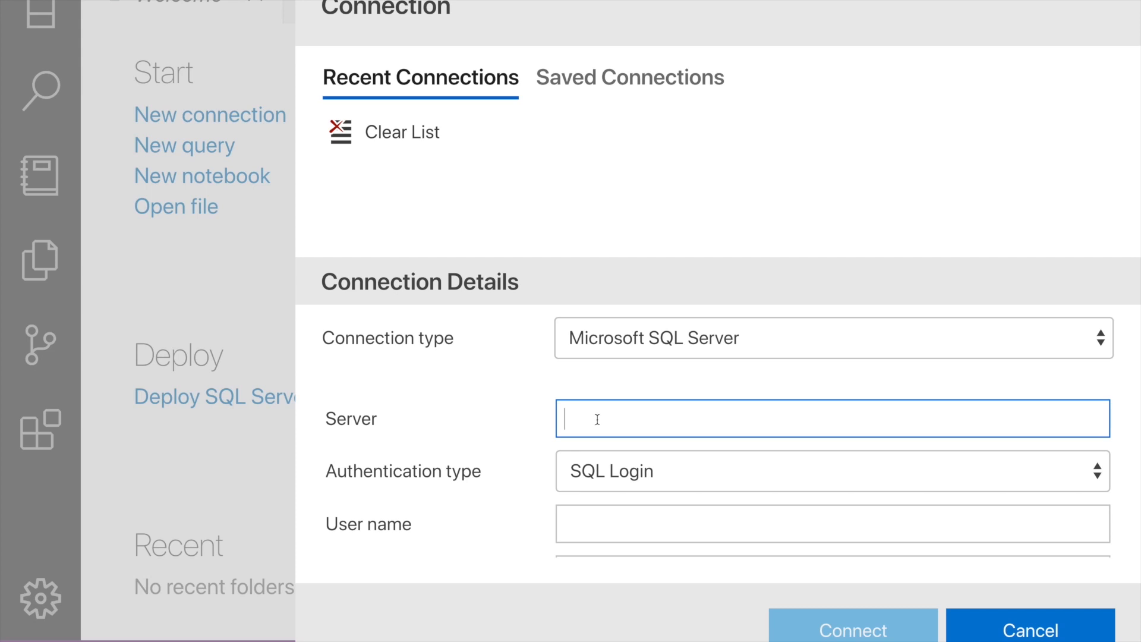
key(super+v)
click(626, 520)
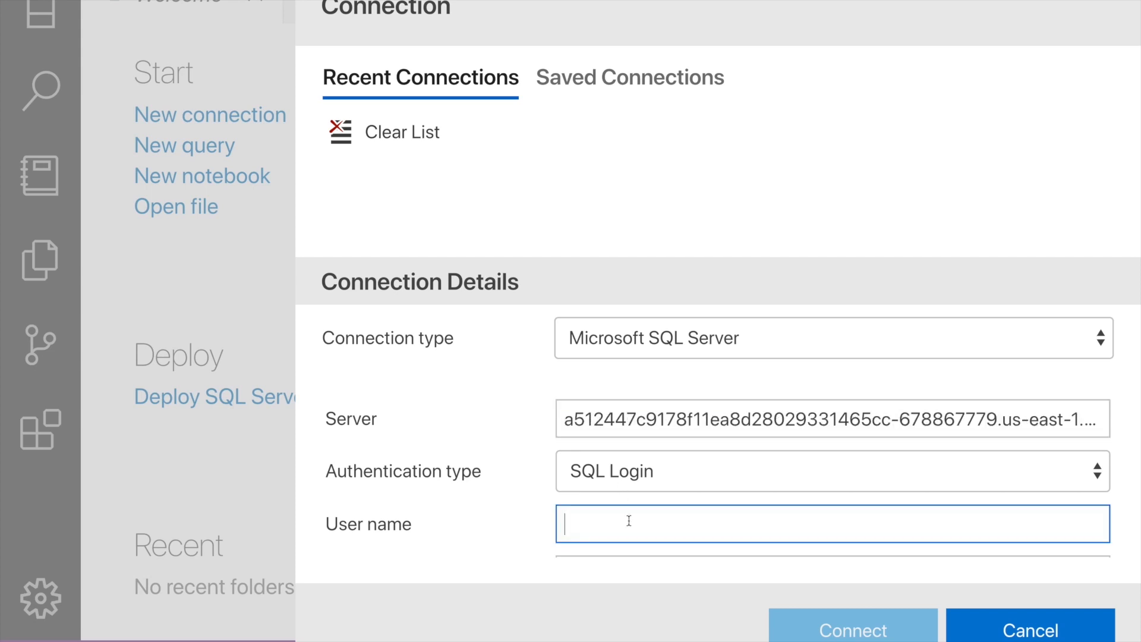
text(sa)
key(Tab)
text(********)
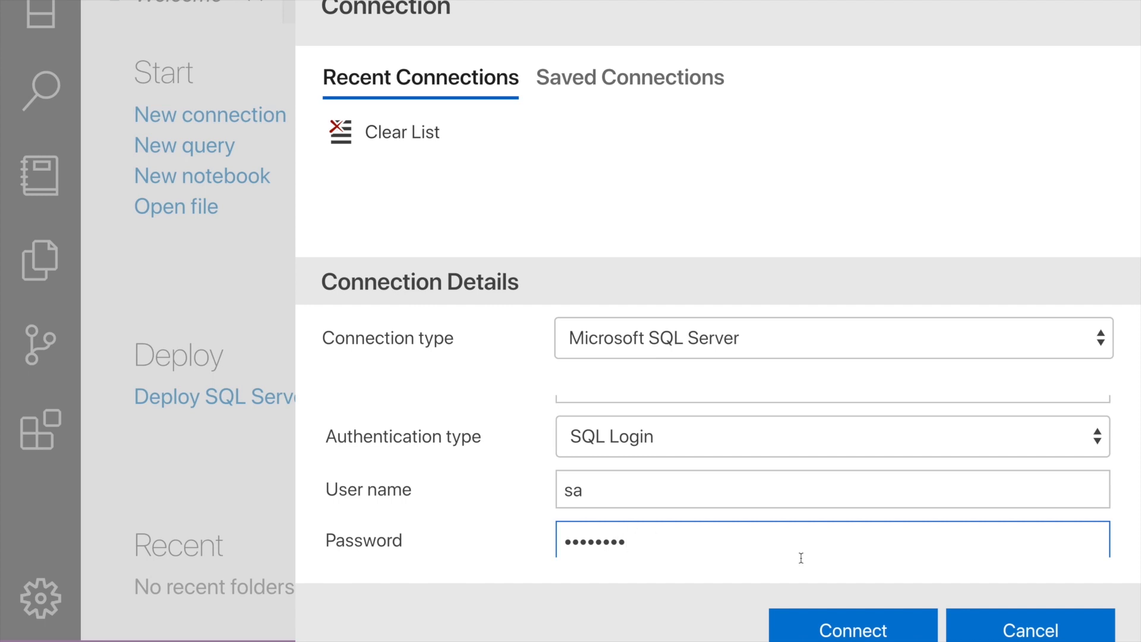
click(847, 628)
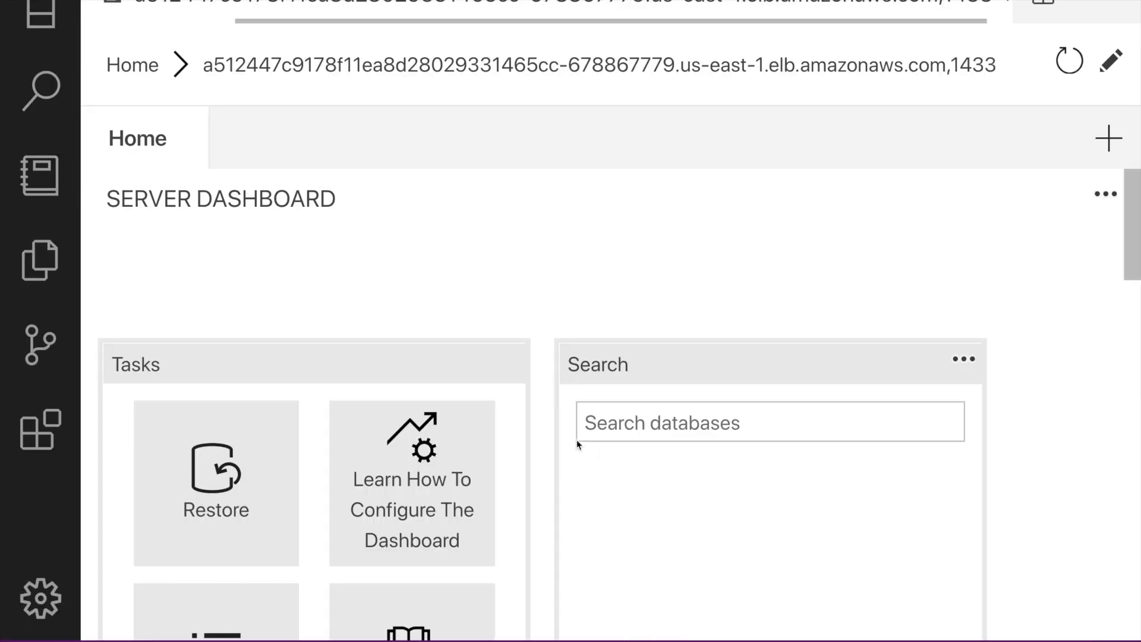
scroll(421, 267, down, 10)
scroll(408, 280, up, 5)
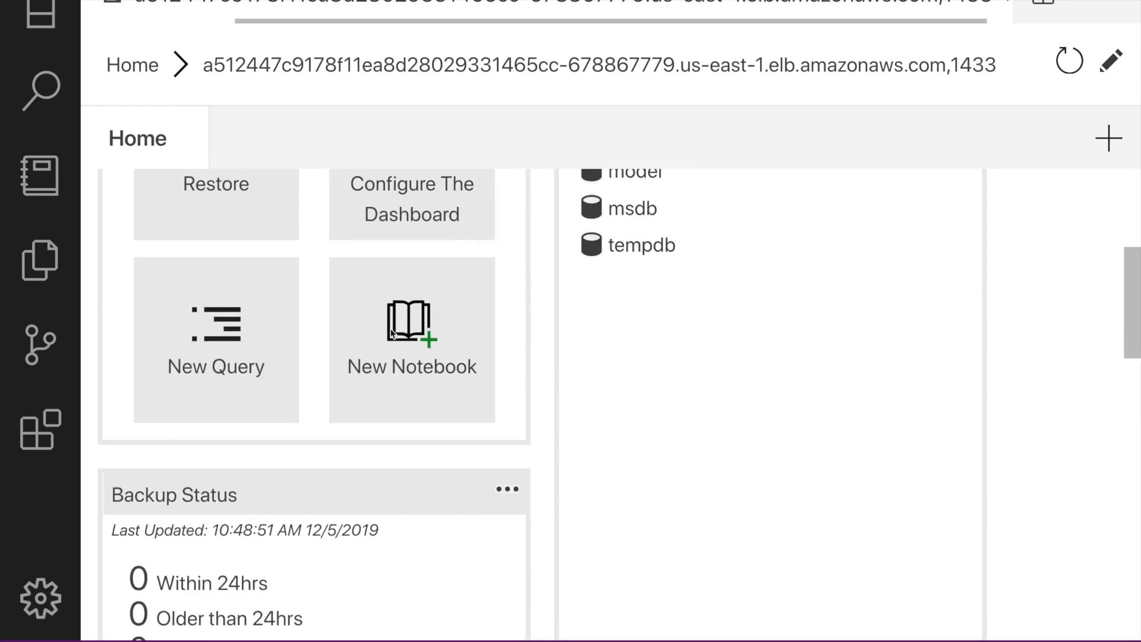
click(248, 367)
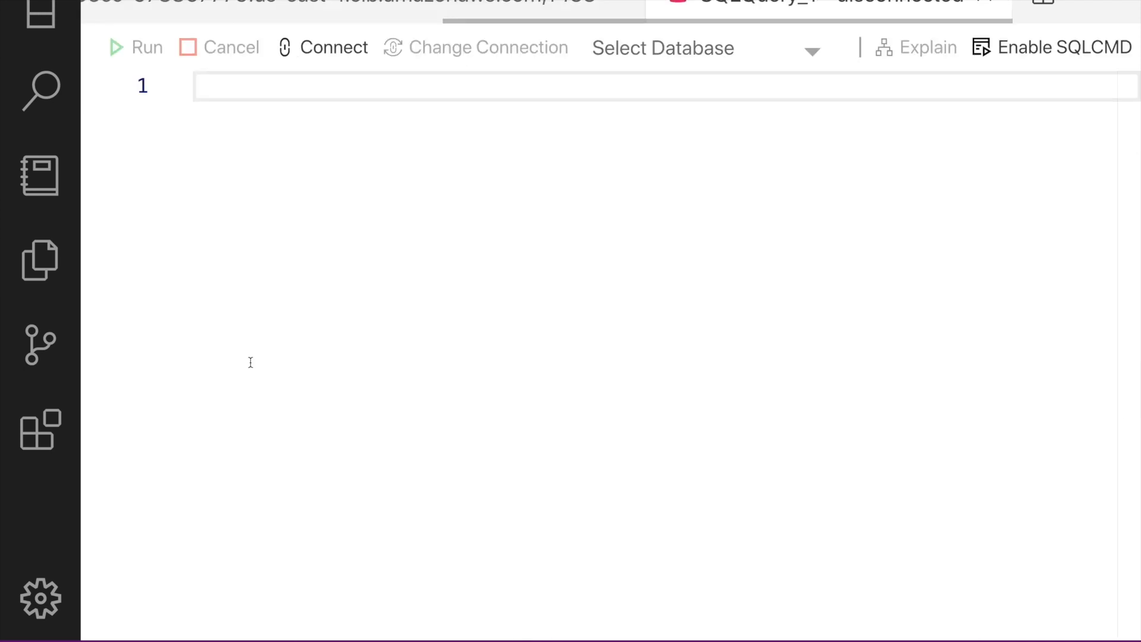
text(select)
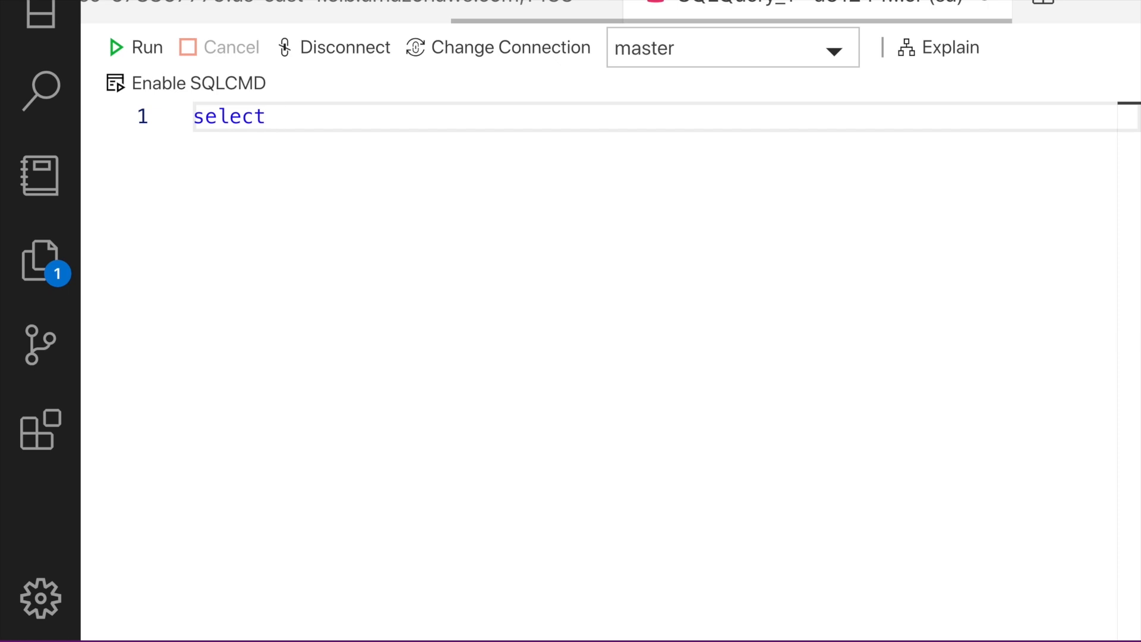
text( @@Ver)
key(BackSpace)
key(BackSpace)
text(E)
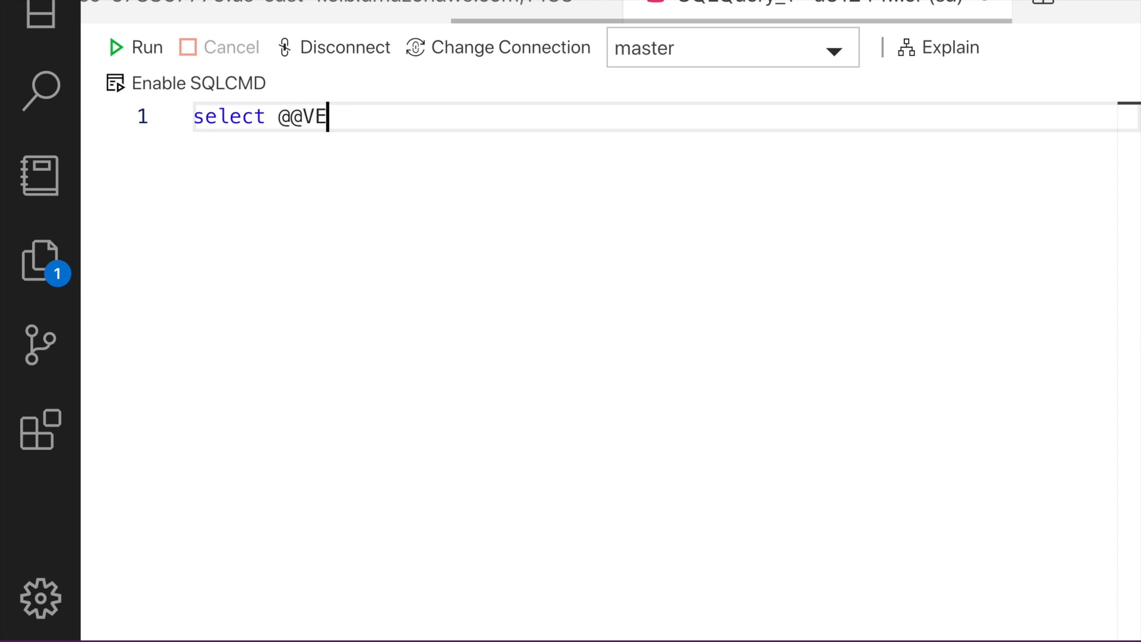
text(RS)
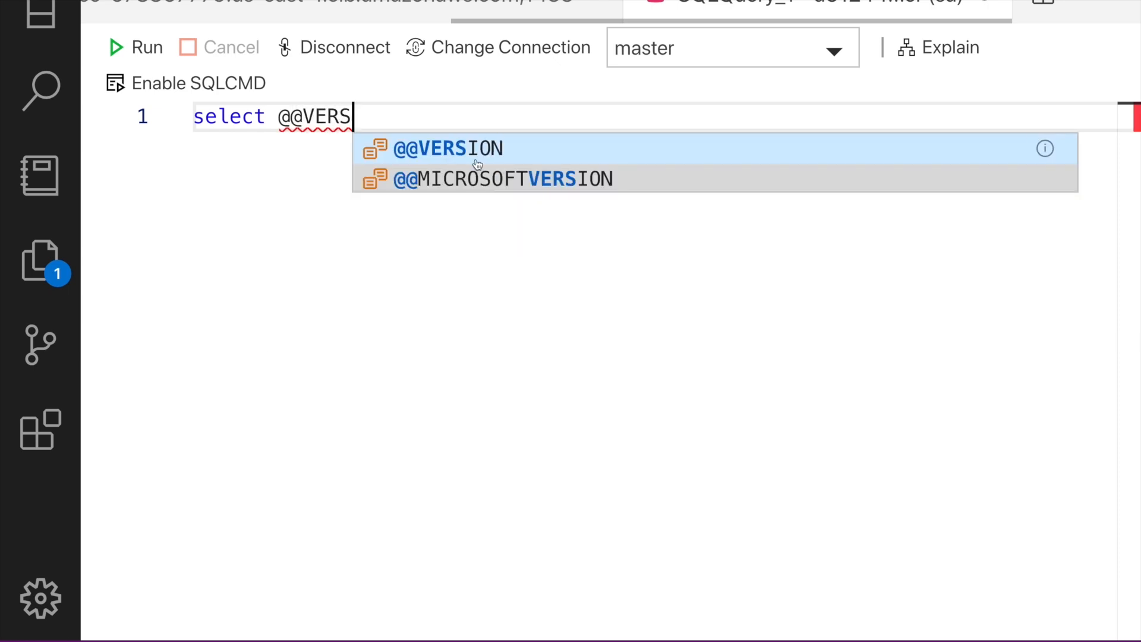
click(473, 154)
click(144, 54)
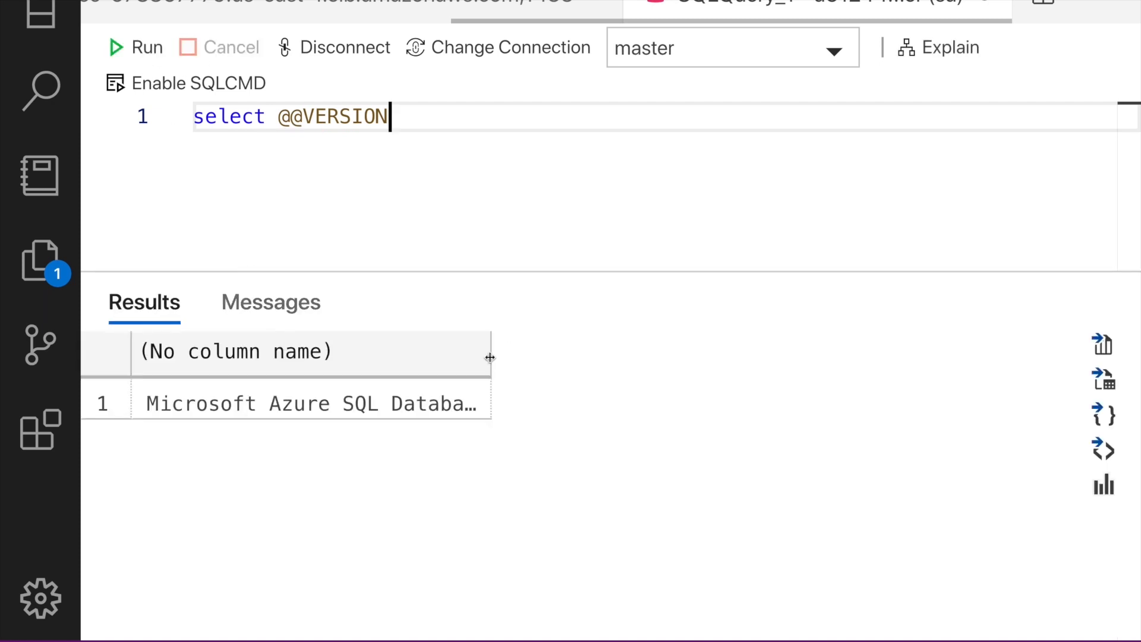
drag(490, 357, 646, 358)
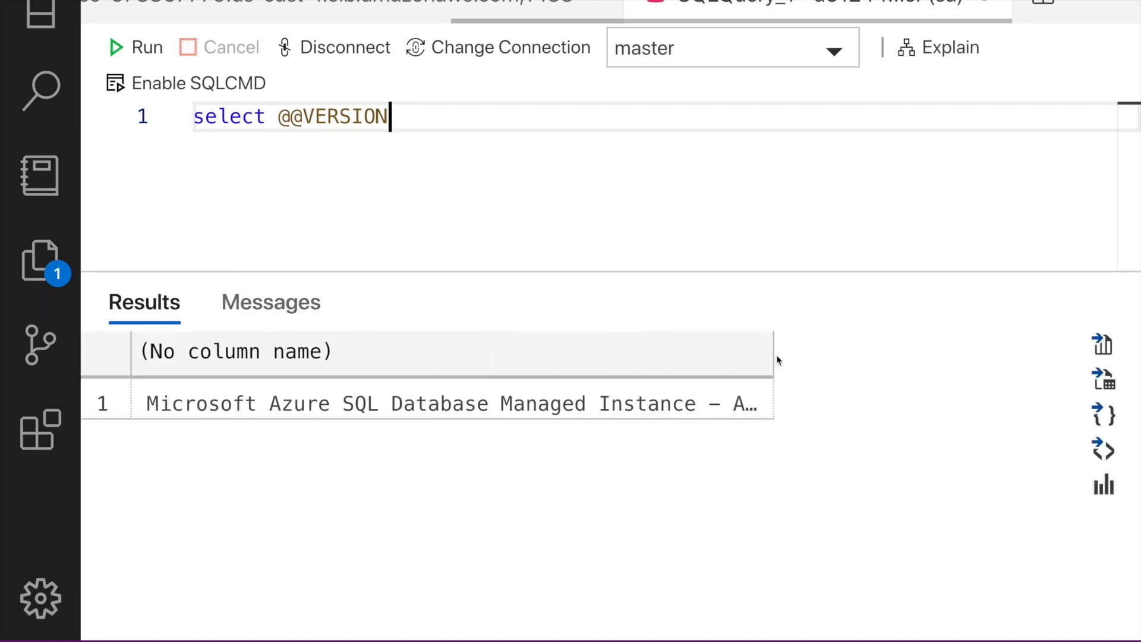
drag(875, 356, 1009, 372)
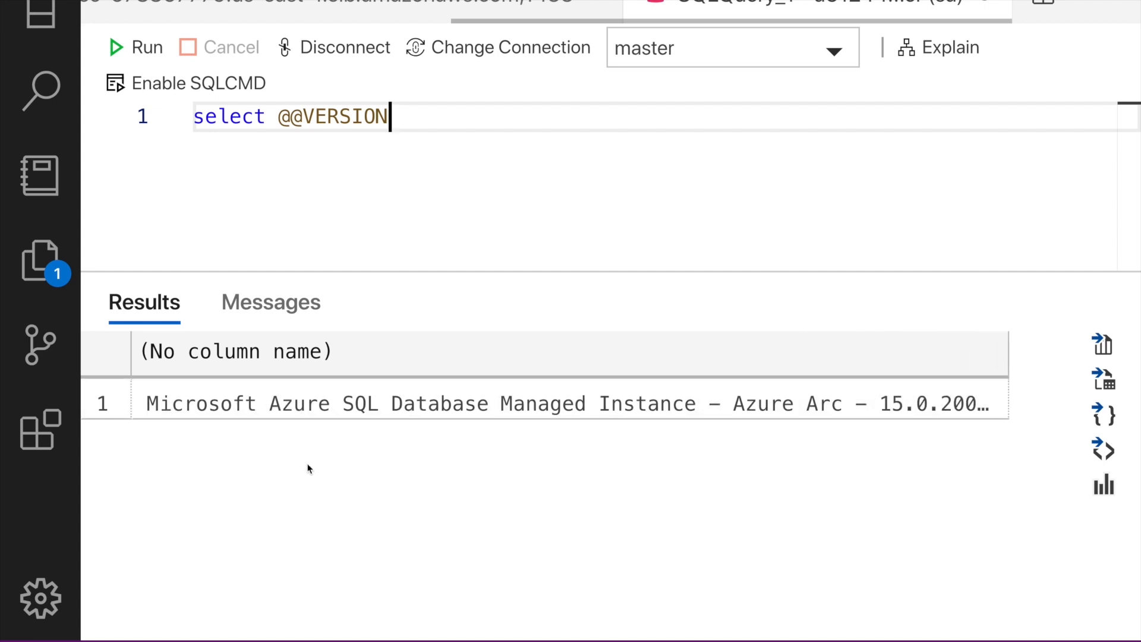